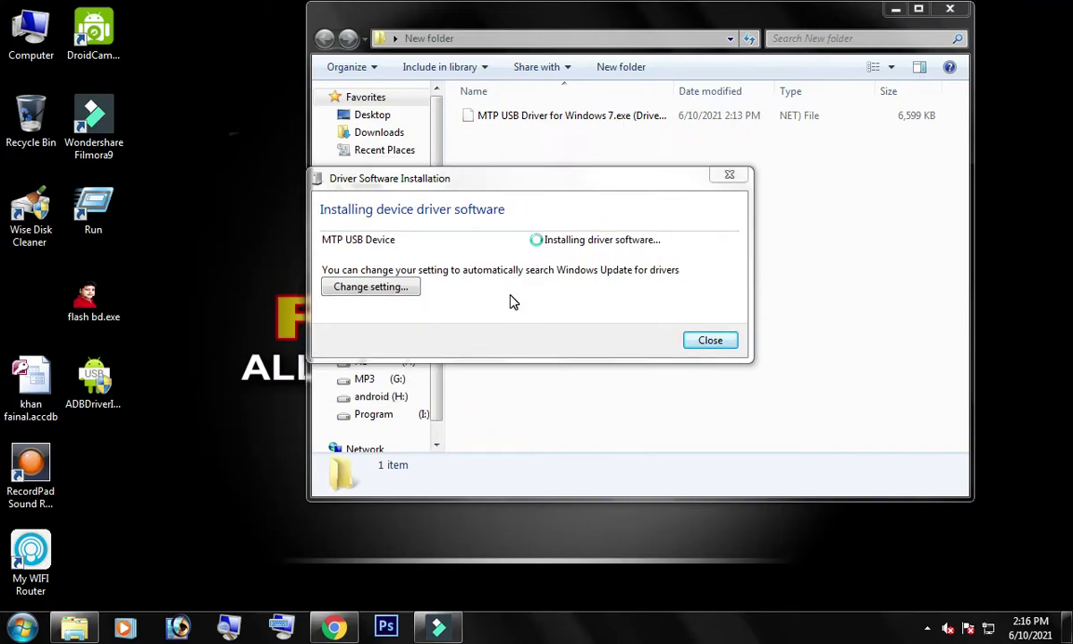
- Close the driver installation status, open Device Manager in Computer Management and expand the Ports (COM & LPT) category
left_click(712, 342)
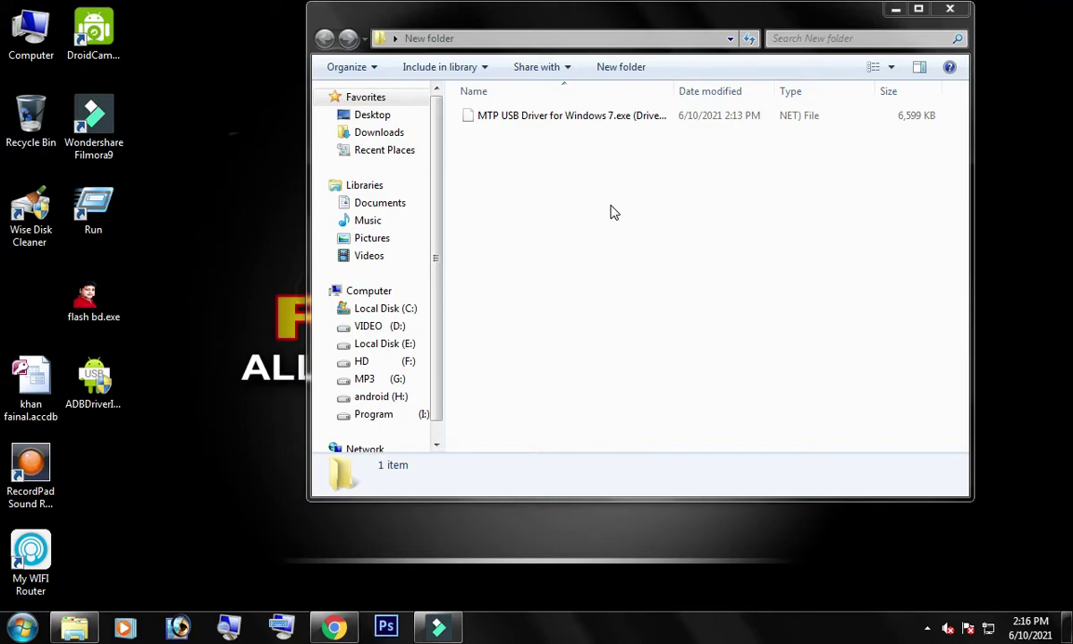
right_click(41, 34)
left_click(90, 65)
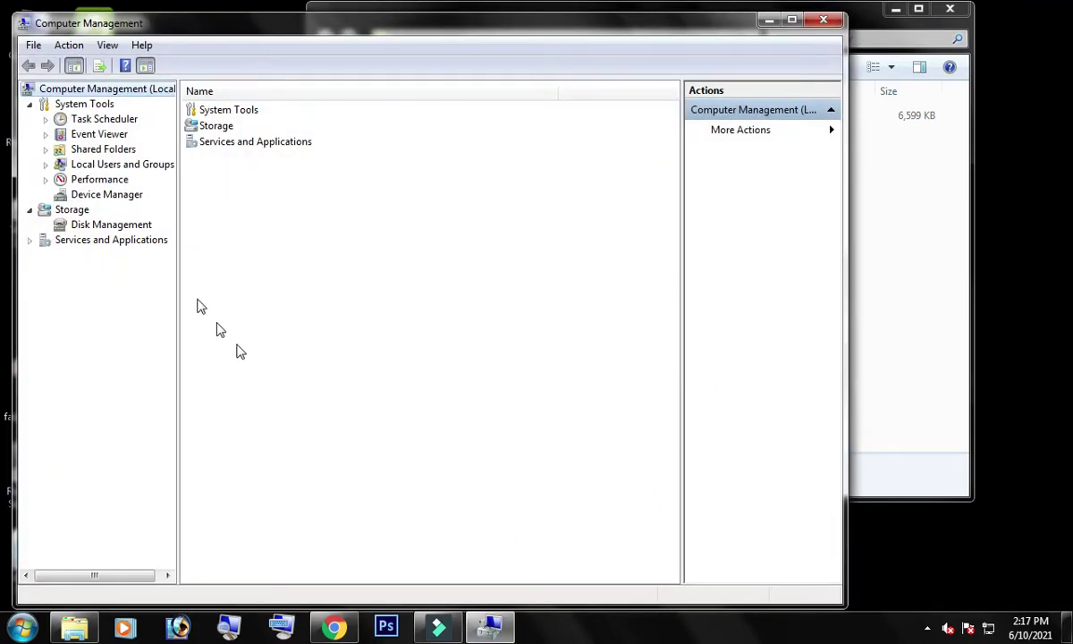
left_click(98, 197)
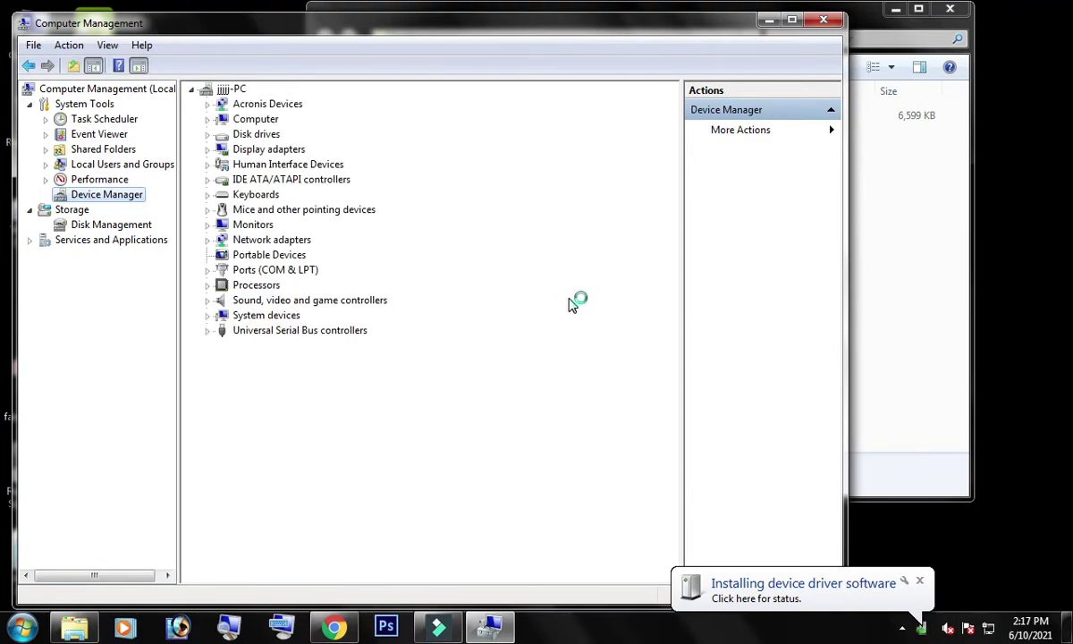
left_click(208, 269)
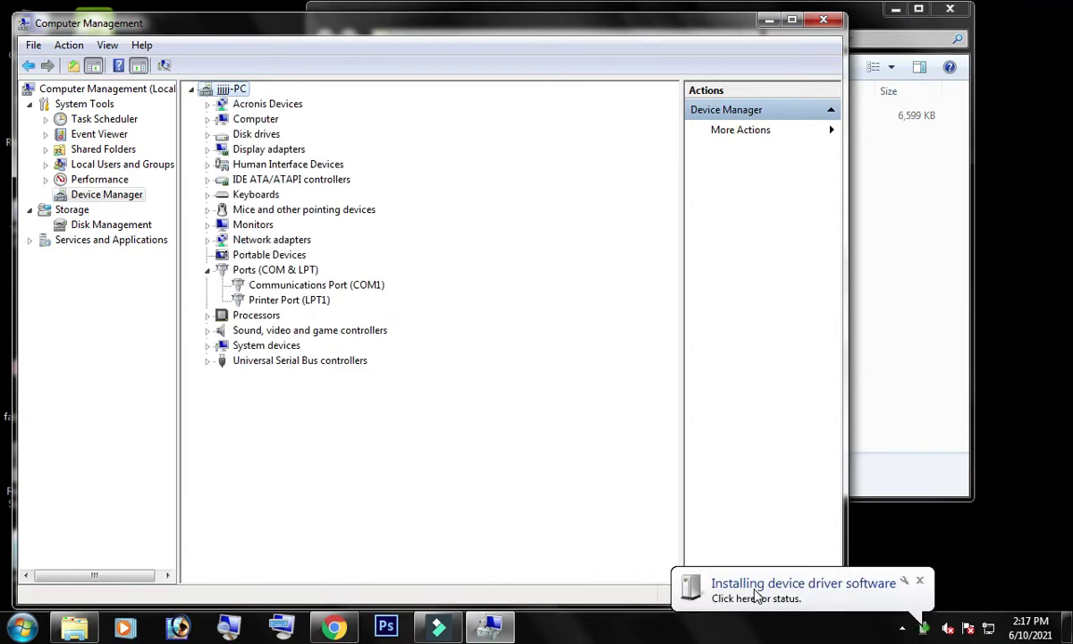
left_click(926, 328)
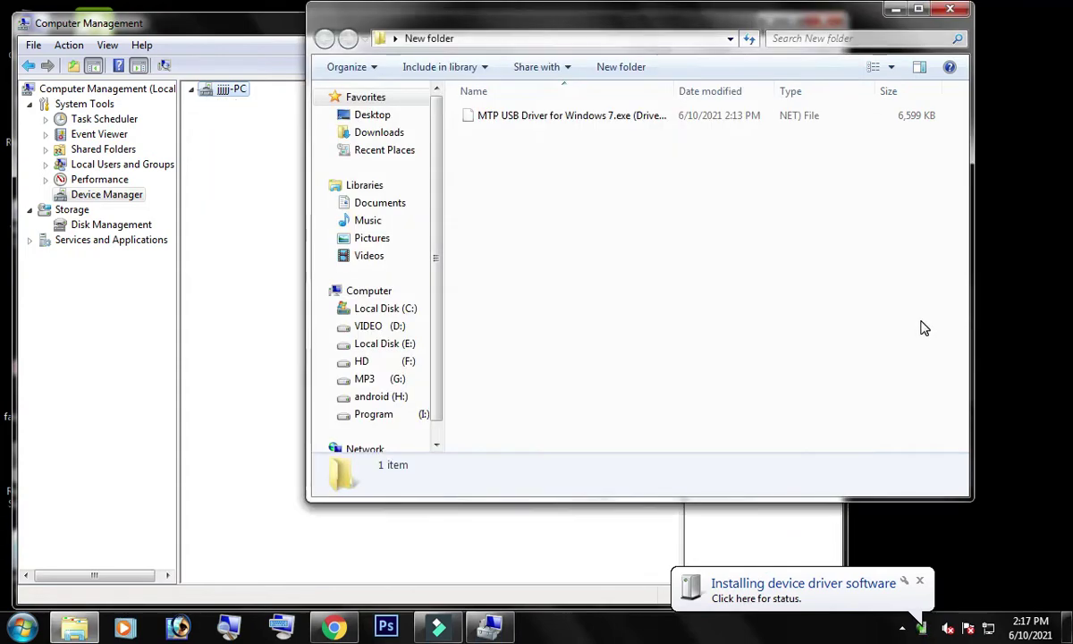
left_click(238, 27)
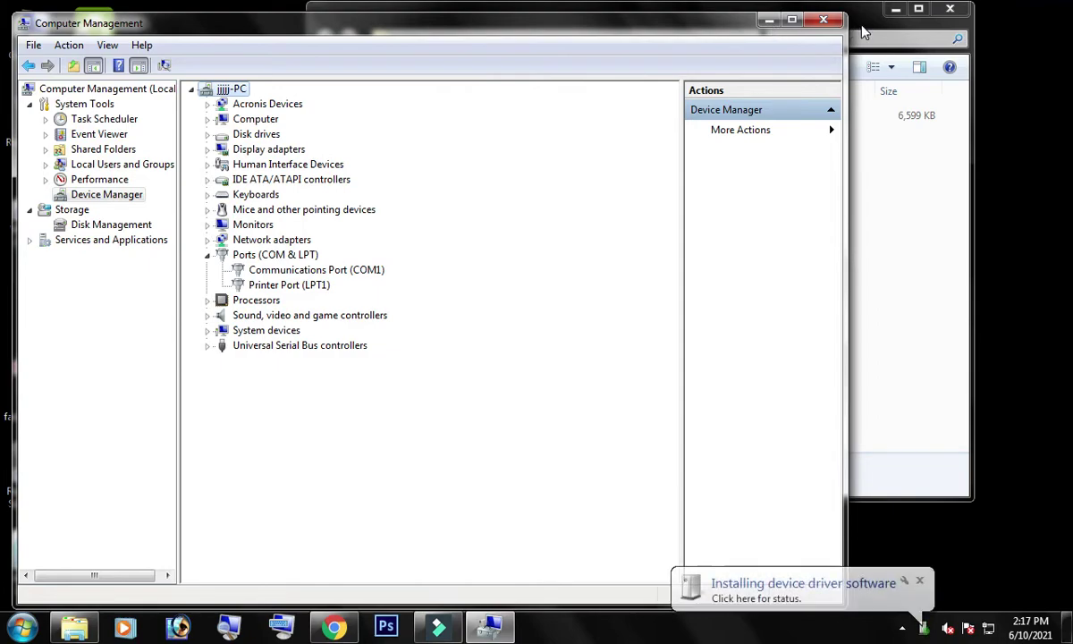
- Open the MTP USB Driver for Windows 7 file as a 7-Zip archive and extract MTPPK.msi into New folder
left_click(853, 63)
left_click(494, 112)
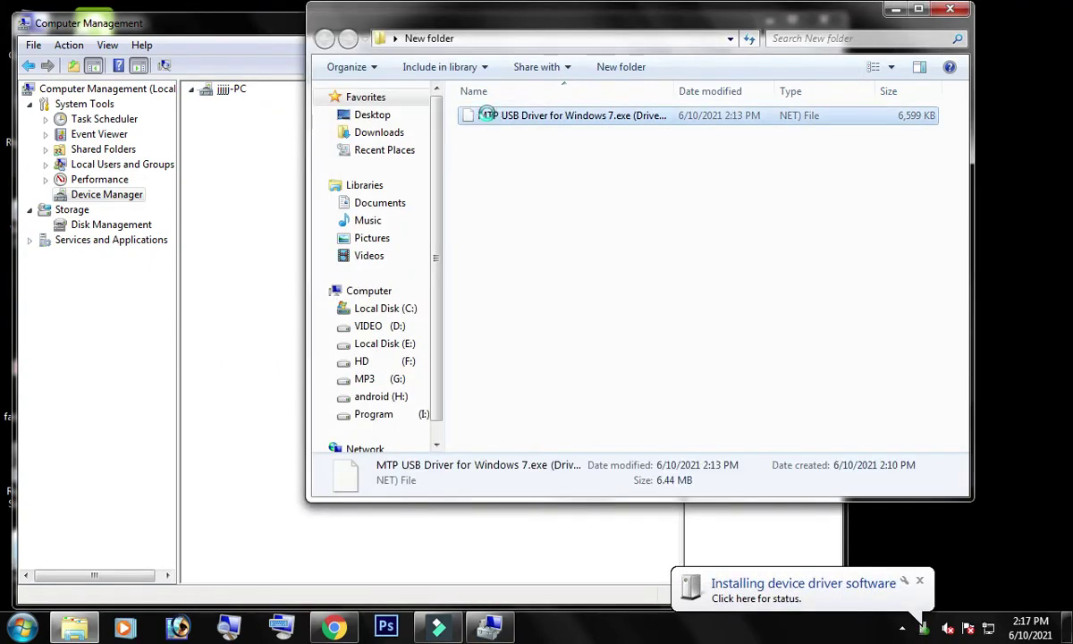
right_click(494, 109)
mouse_move(590, 138)
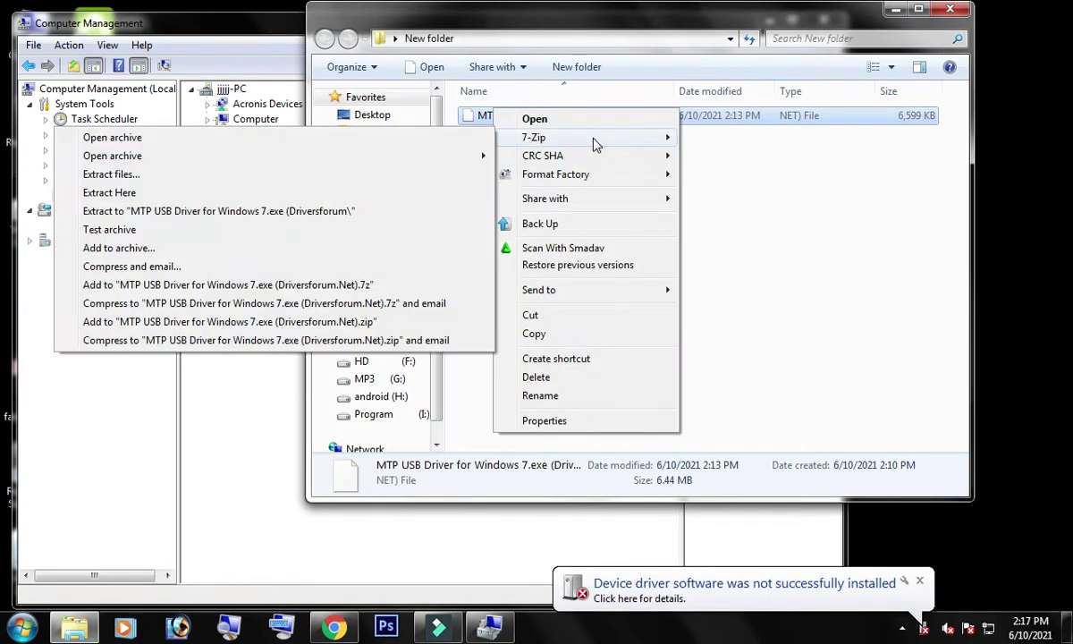
left_click(143, 133)
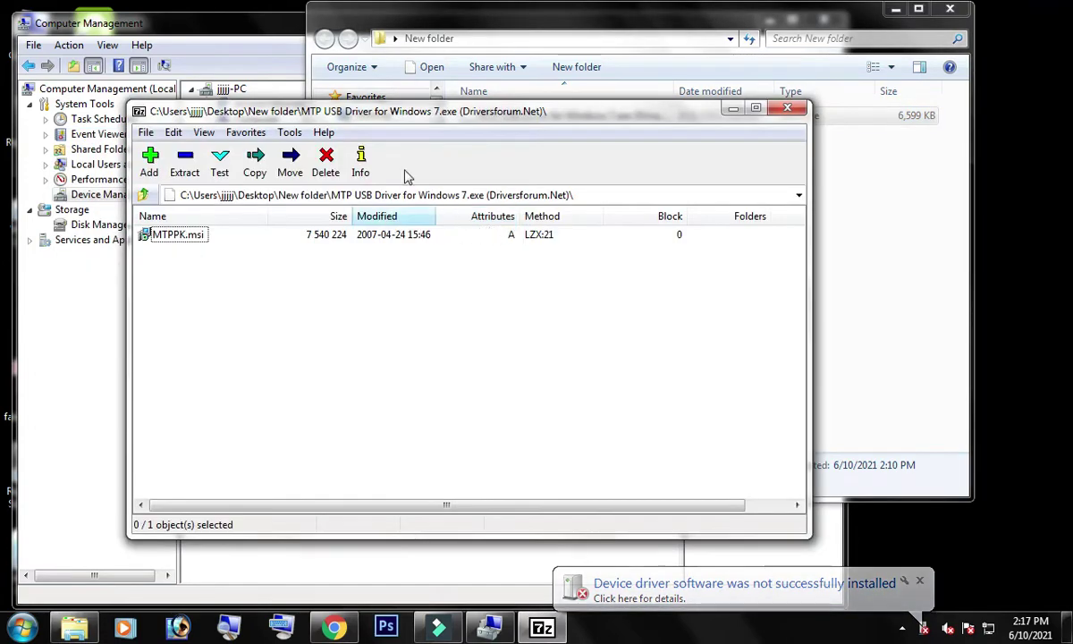
left_click_drag(304, 111, 1072, 268)
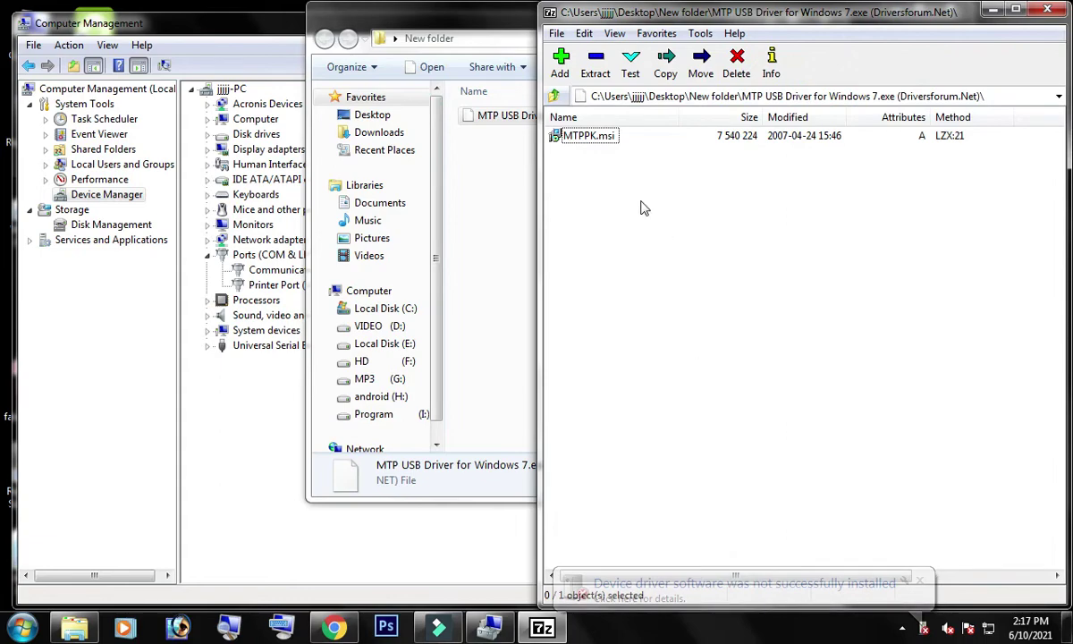
left_click_drag(572, 136, 493, 194)
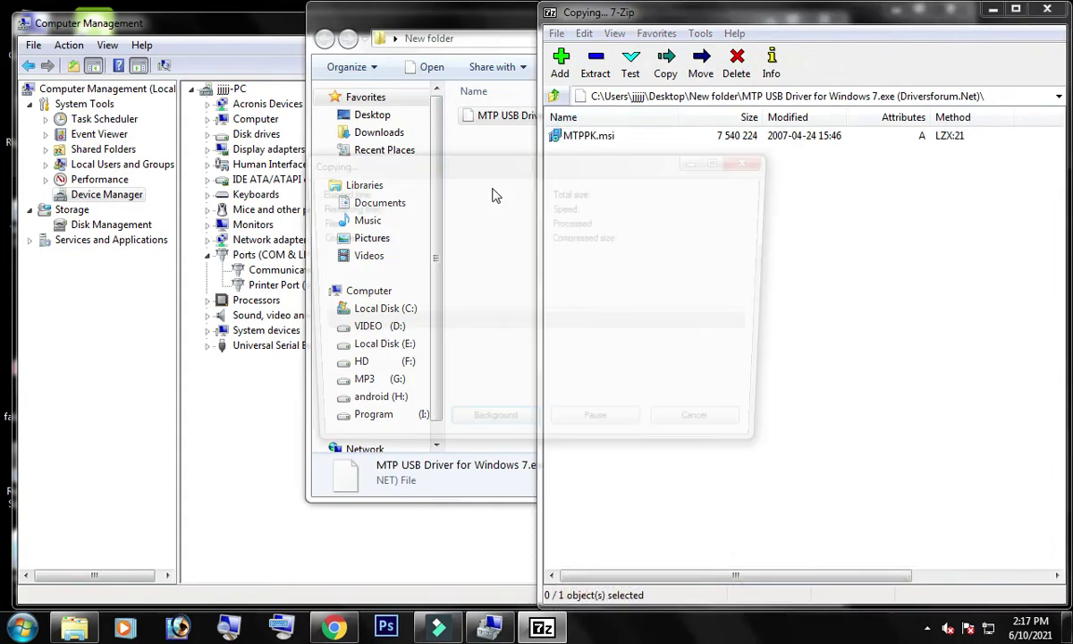
left_click(566, 232)
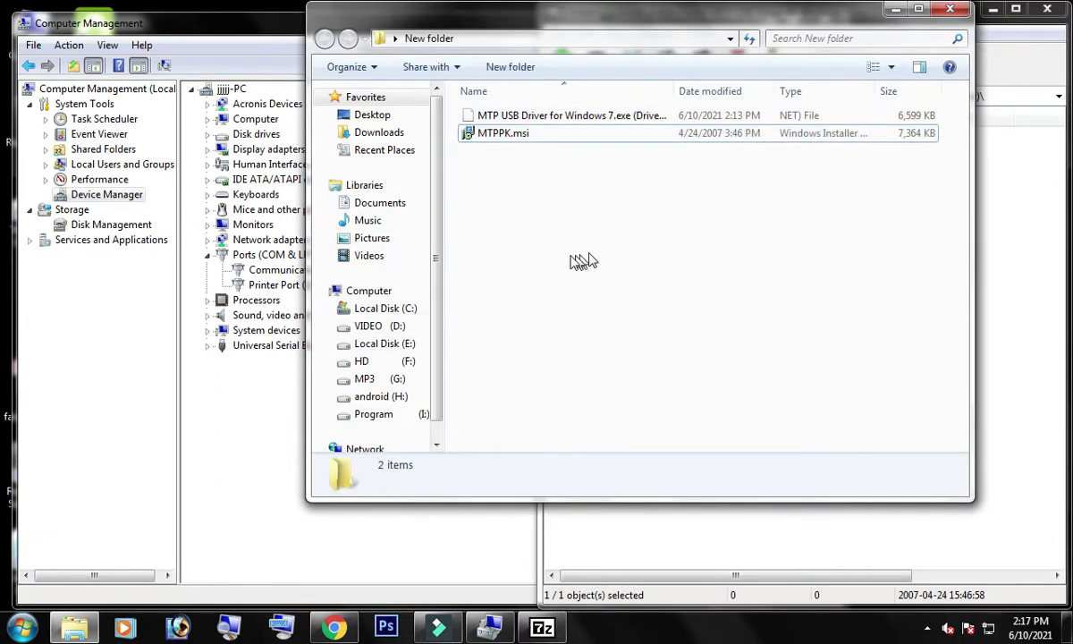
- Run MTPPK.msi, accept the license terms and install MTP Porting Kit 12 to C:\WMSDK\
left_click(483, 133)
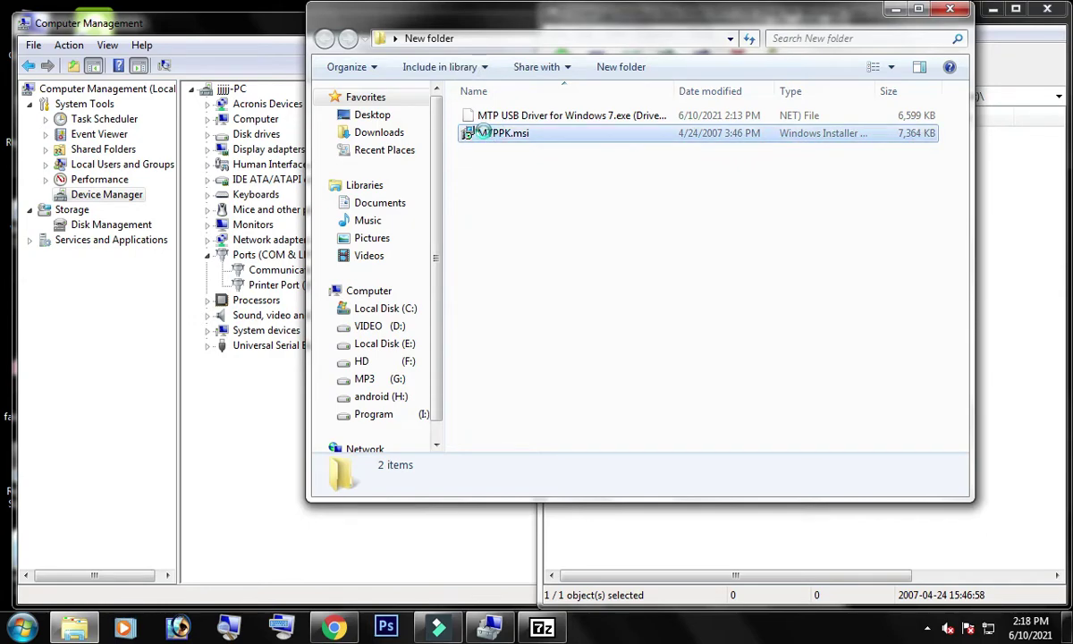
right_click(483, 133)
left_click(509, 137)
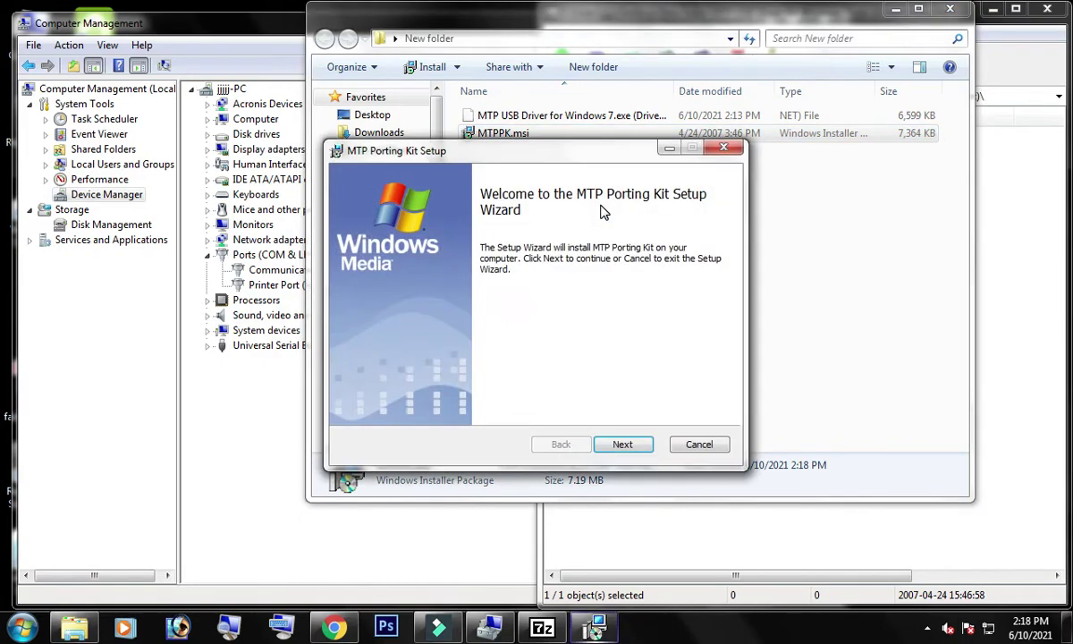
left_click(627, 448)
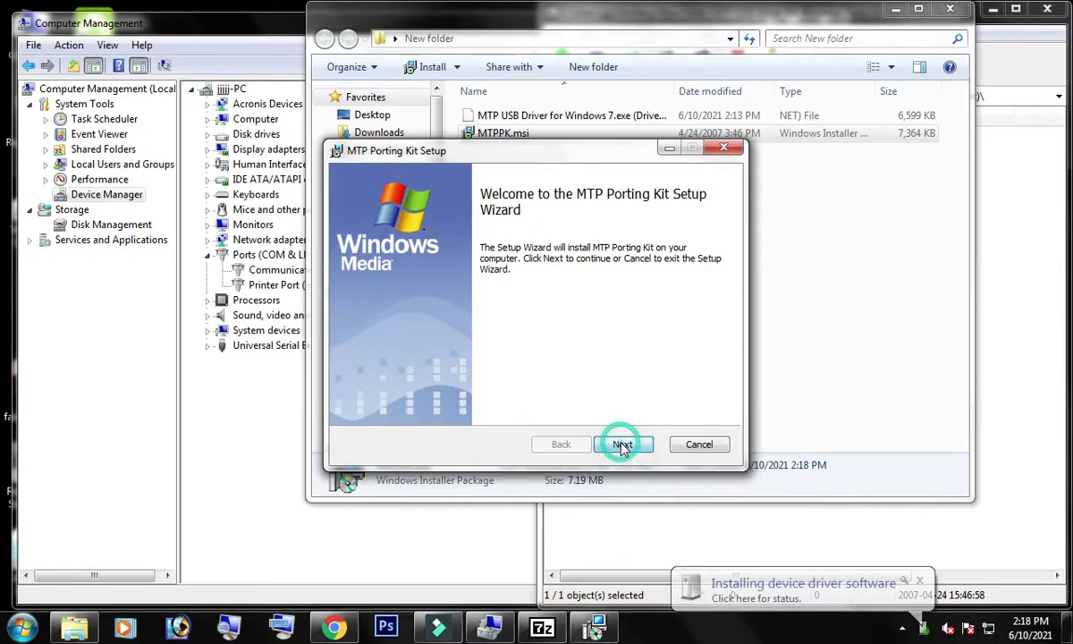
left_click(409, 407)
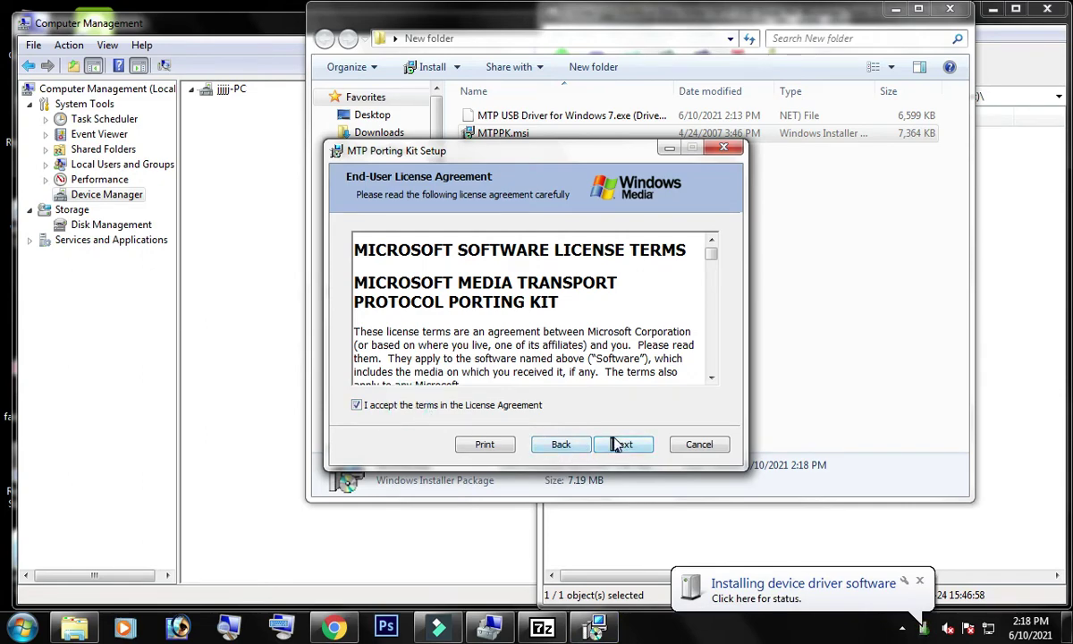
left_click(616, 446)
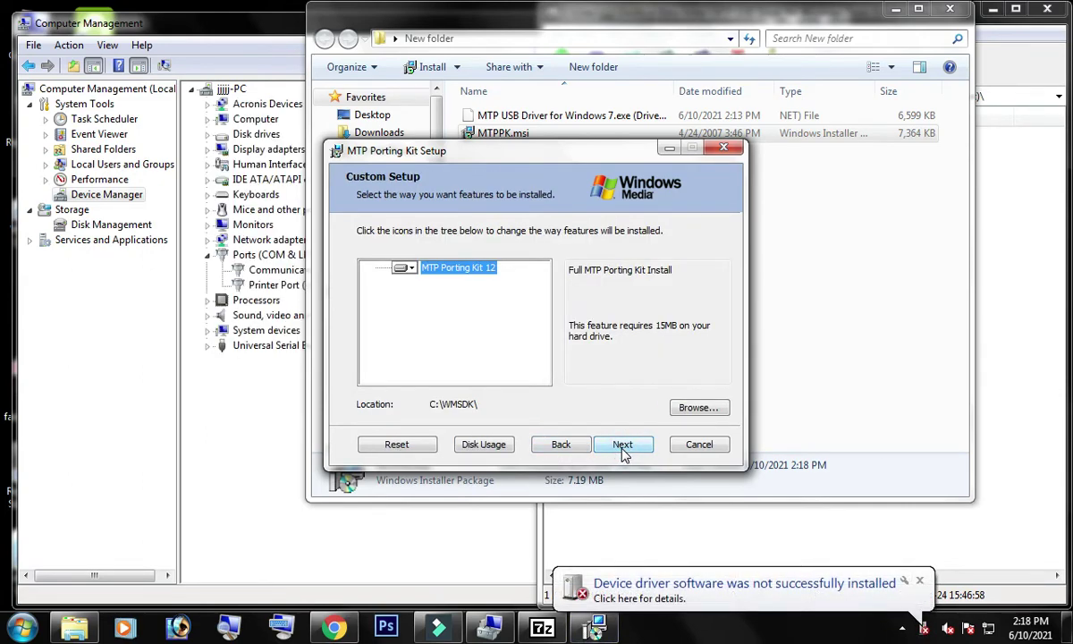
left_click(623, 447)
left_click(623, 445)
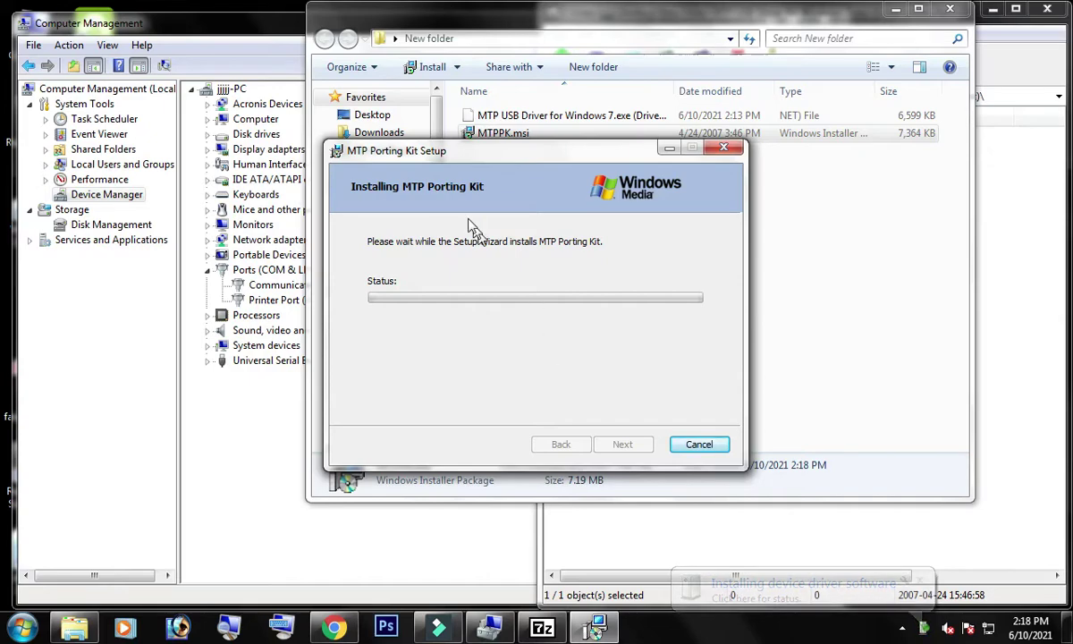
- Open the device driver installation status beside the running setup and close the crashed Creative Cloud program
left_click_drag(415, 158, 703, 188)
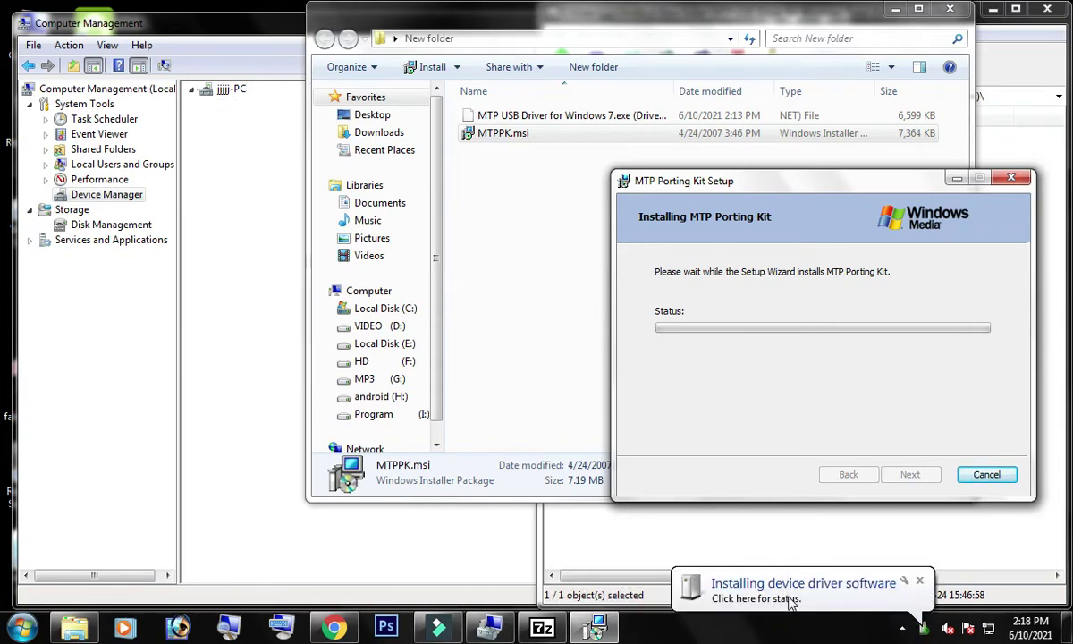
left_click(804, 592)
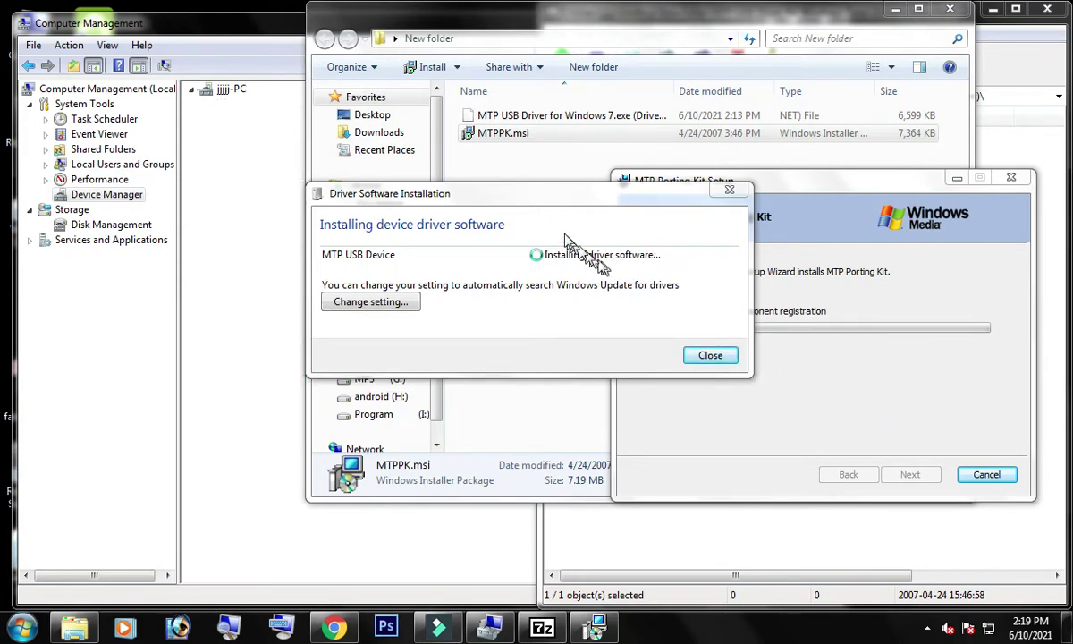
left_click_drag(576, 205, 415, 338)
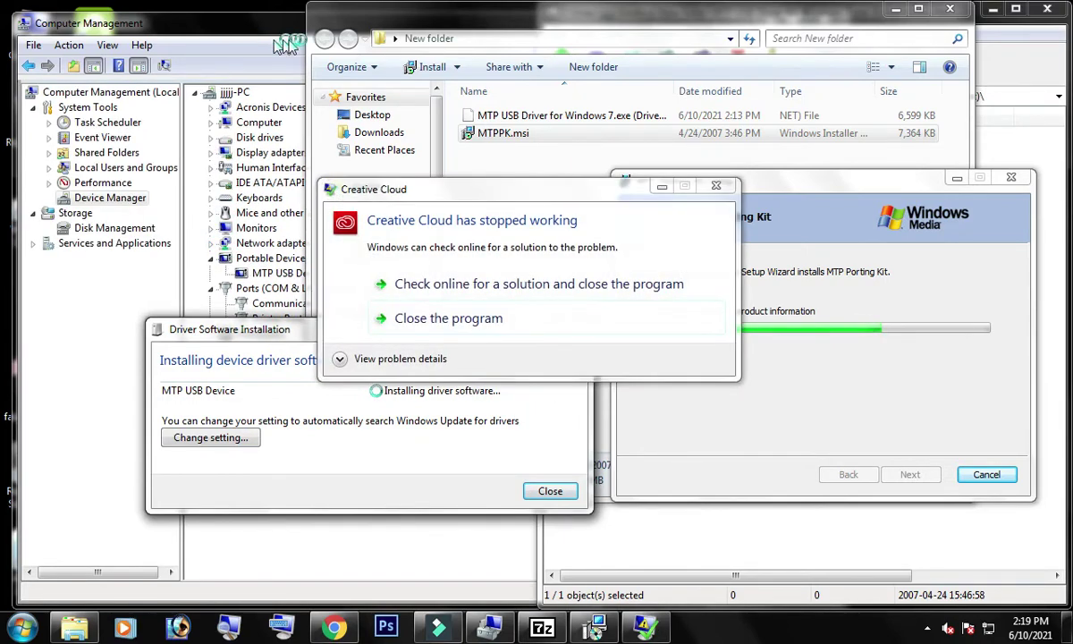
left_click(447, 320)
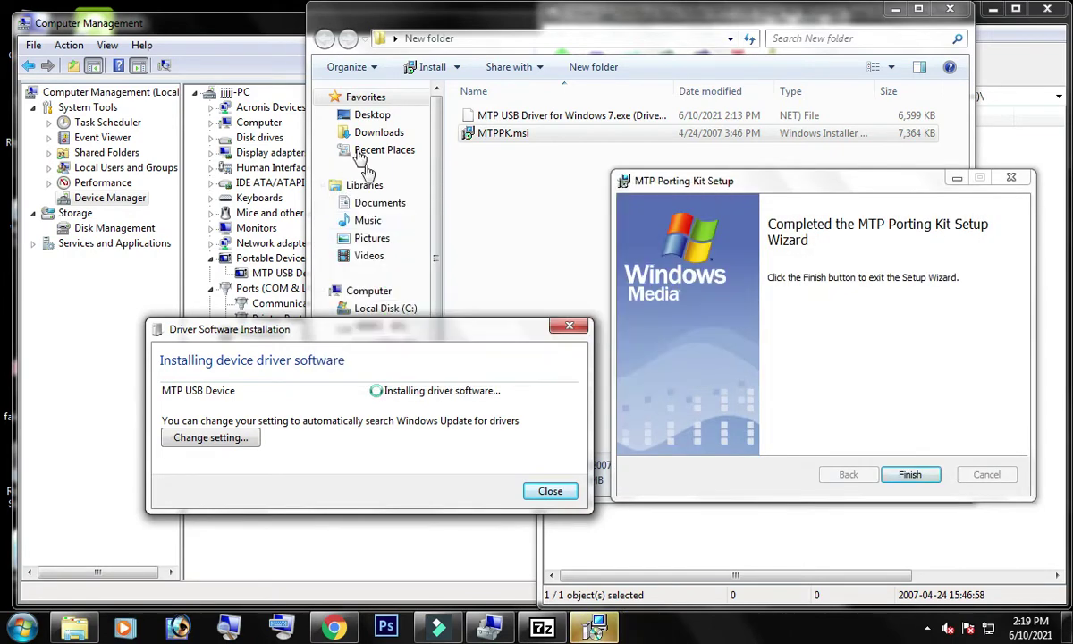
- Check the portable devices in Device Manager, and finish the MTP Porting Kit setup without restarting the computer
left_click(226, 27)
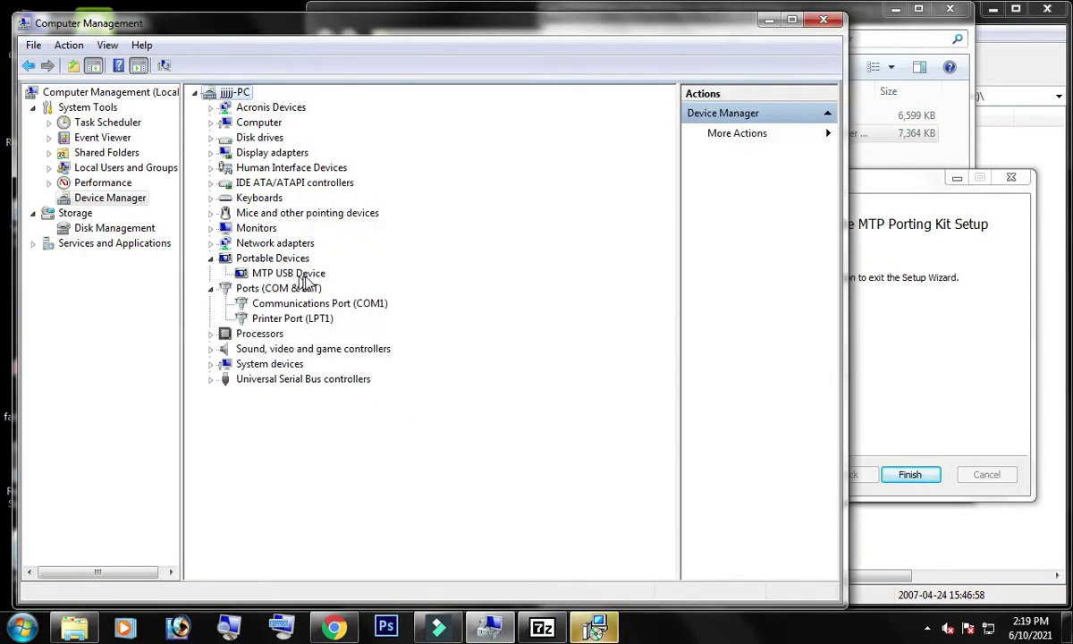
left_click(922, 421)
left_click(908, 473)
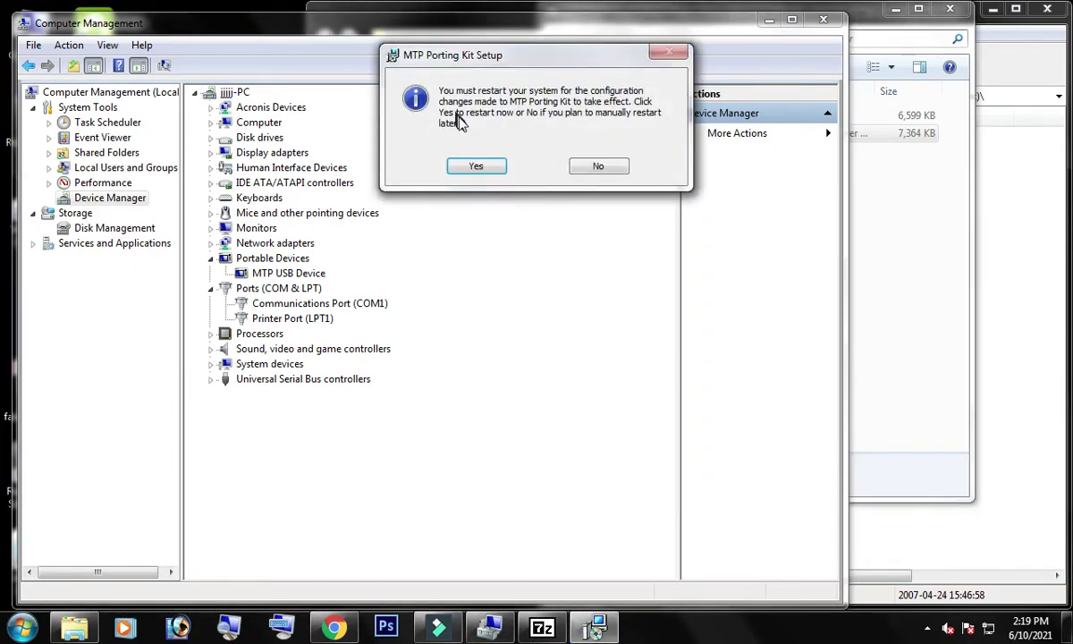
left_click(613, 166)
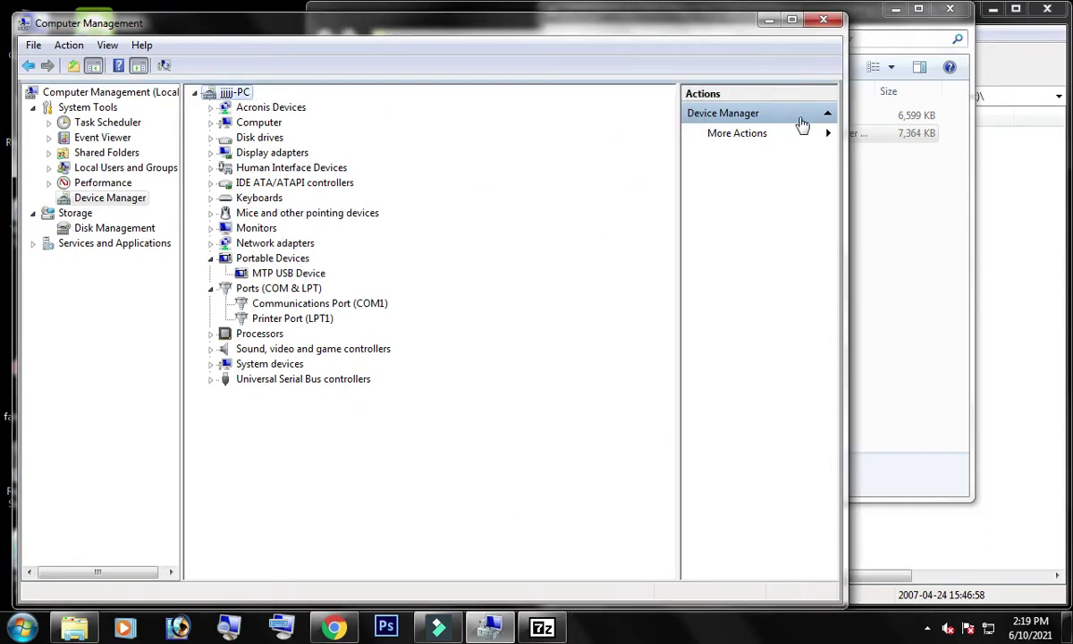
- Close the Computer Management and Driver Software Installation windows and refresh the desktop
left_click(823, 20)
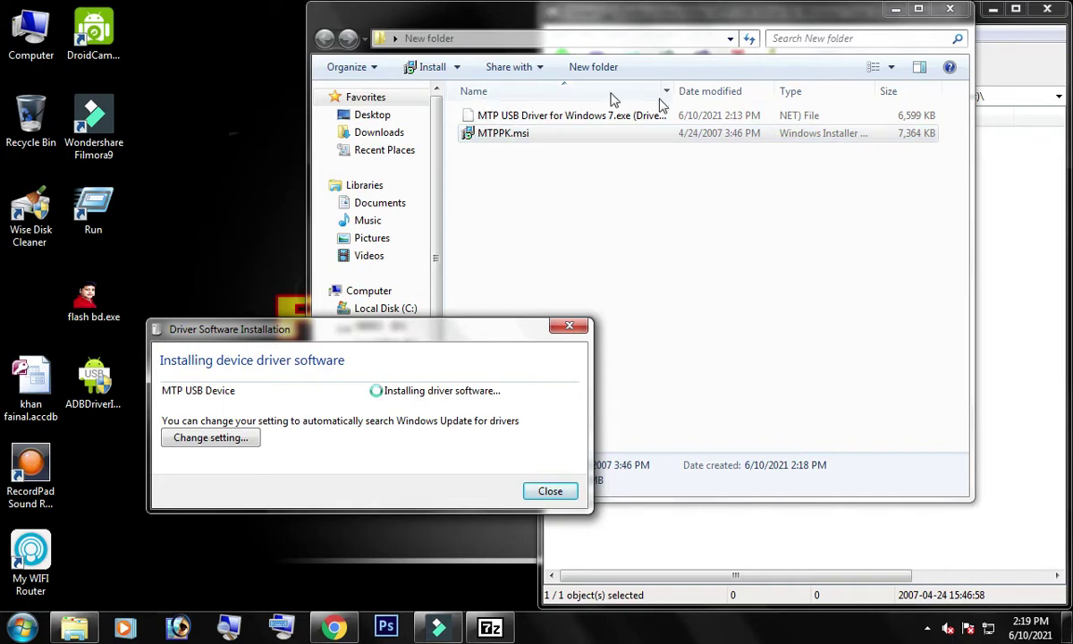
left_click(572, 329)
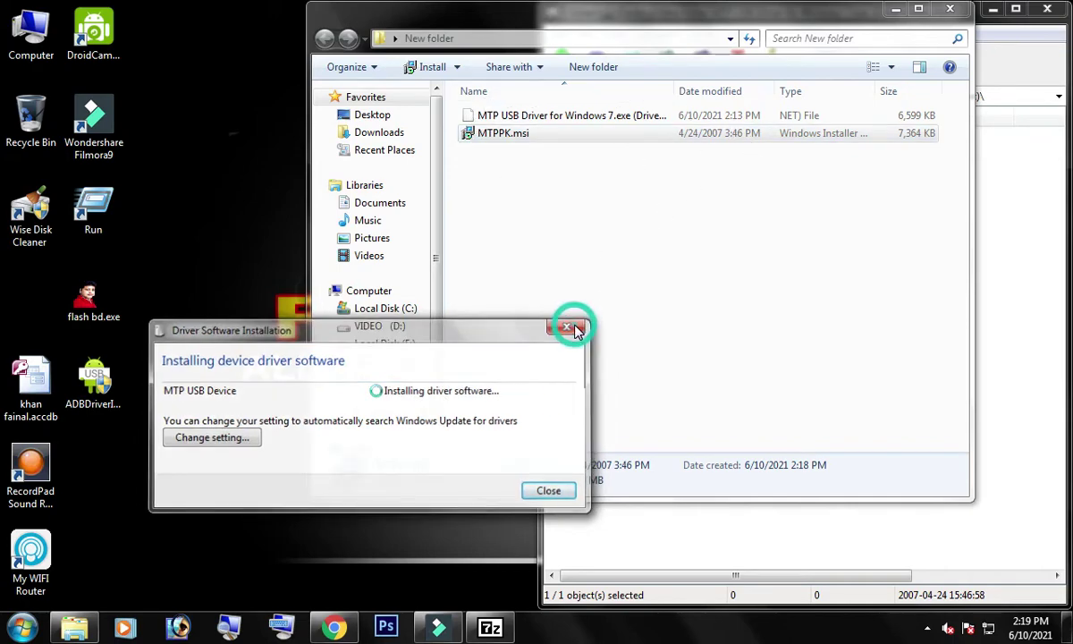
right_click(208, 159)
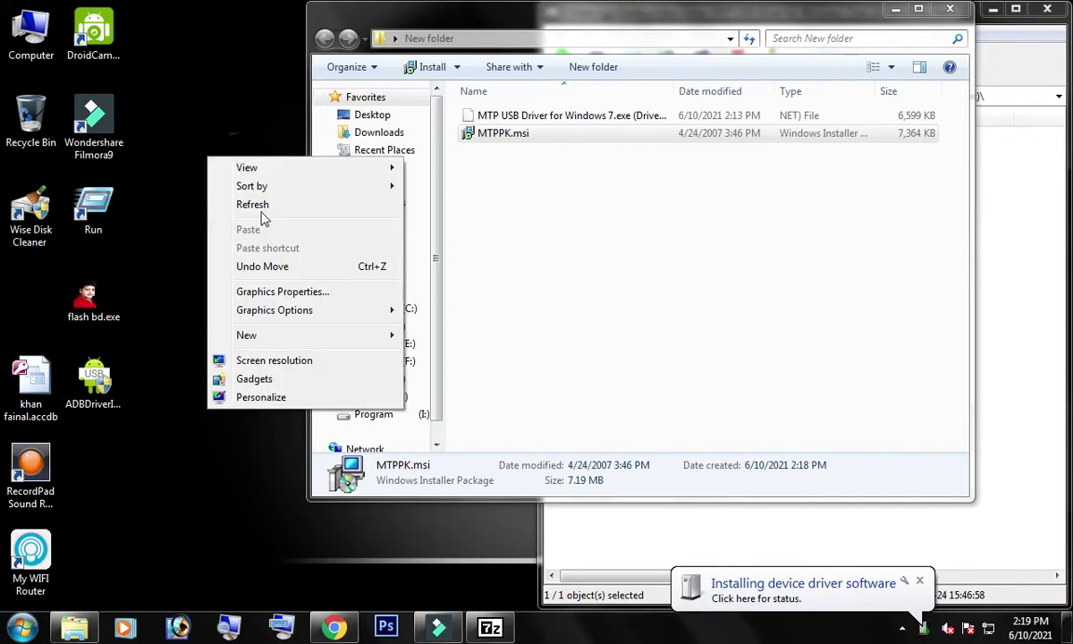
left_click(260, 207)
- Reopen the device driver installation status and launch ADBDriverInstaller.exe from the desktop
left_click(815, 594)
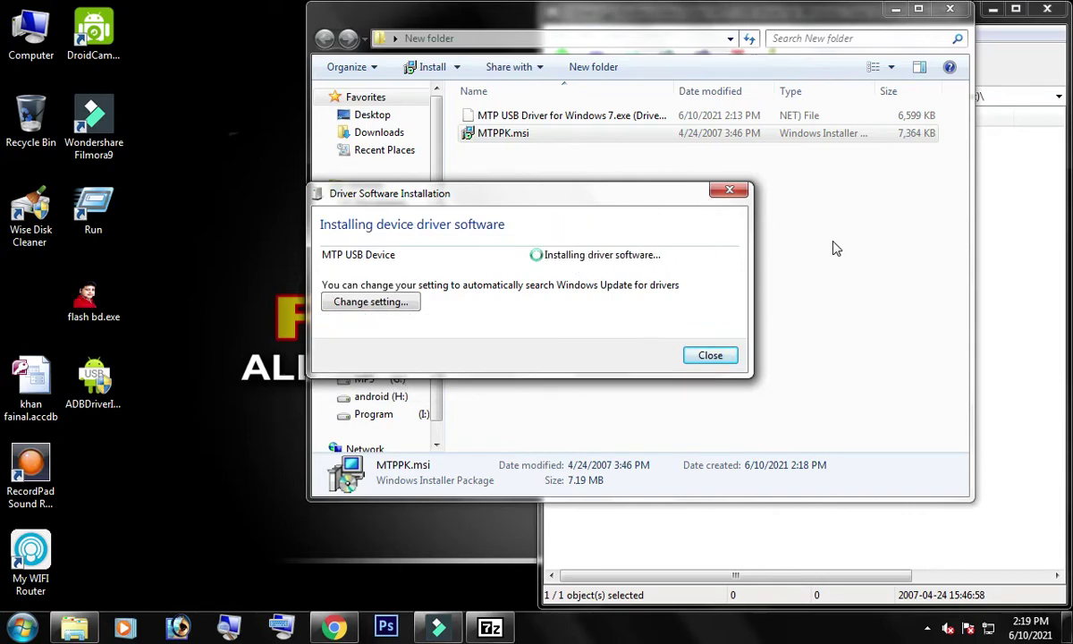
left_click(94, 378)
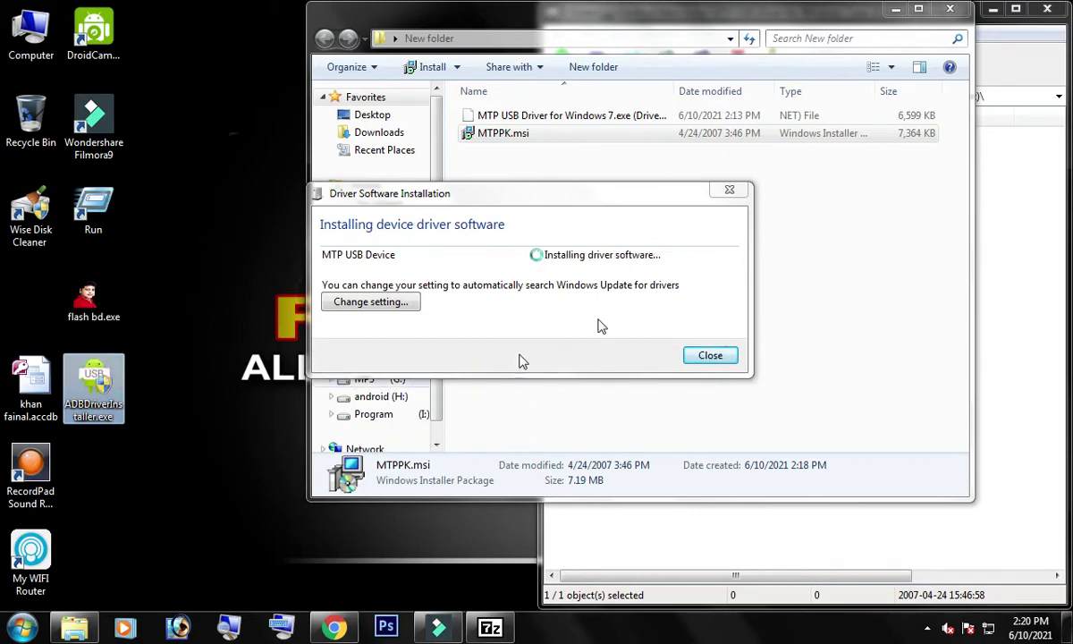
left_click(697, 236)
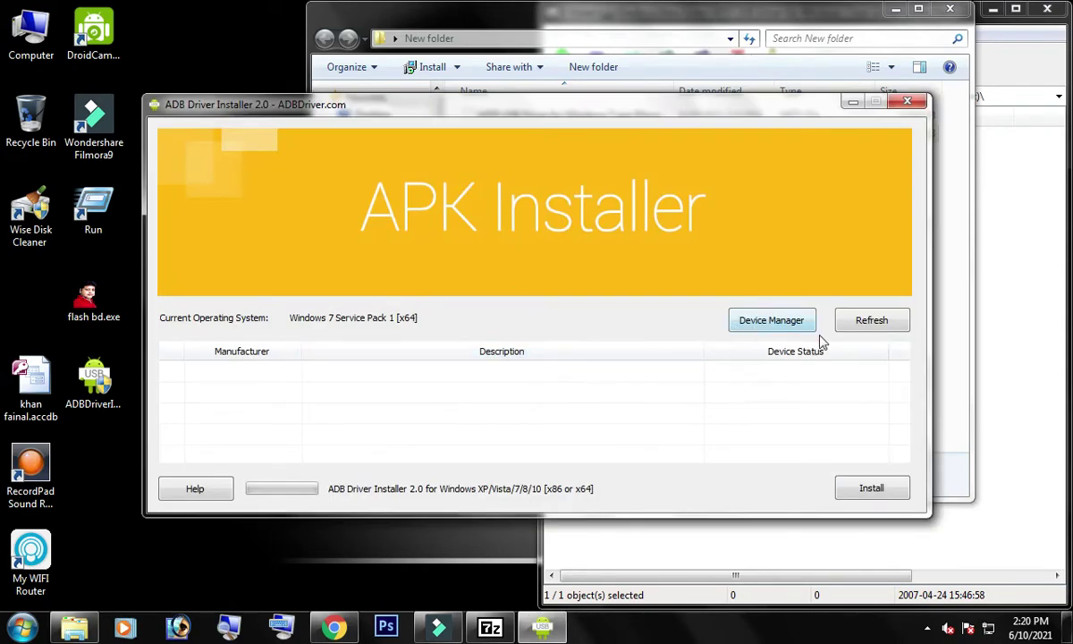
- Check the portable devices in Device Manager from ADB Driver Installer, and refresh its device list before closing it
left_click(762, 319)
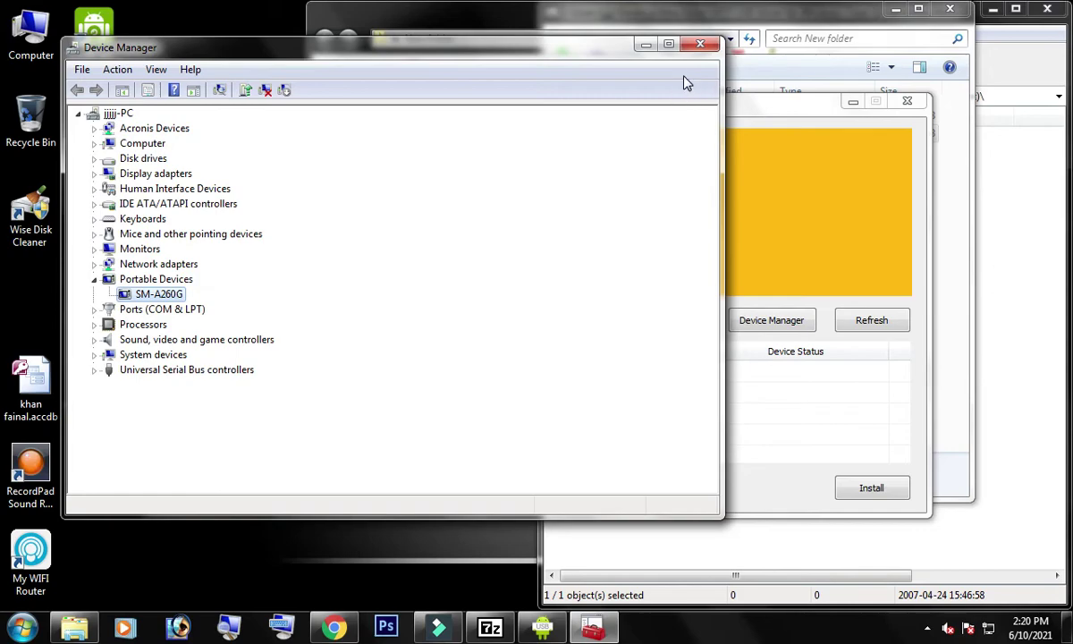
left_click(701, 44)
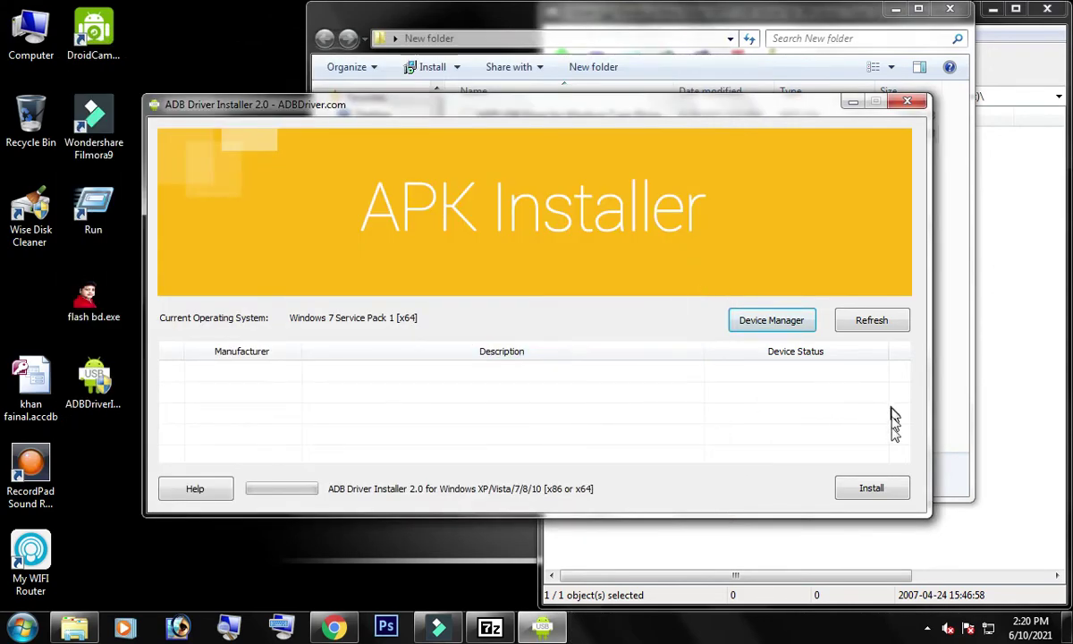
left_click(871, 319)
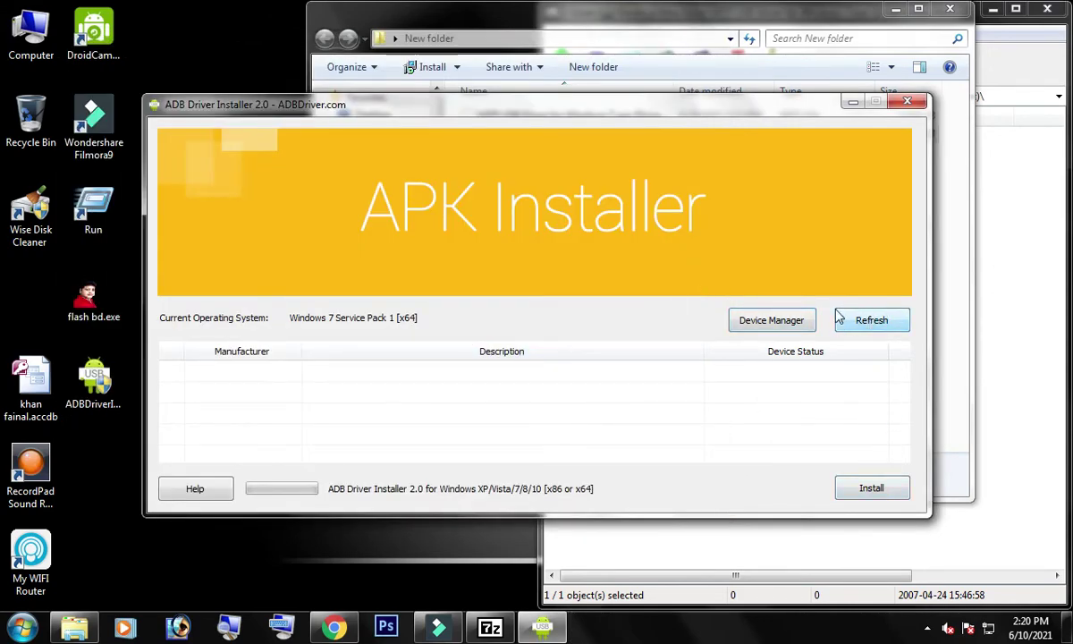
left_click(906, 101)
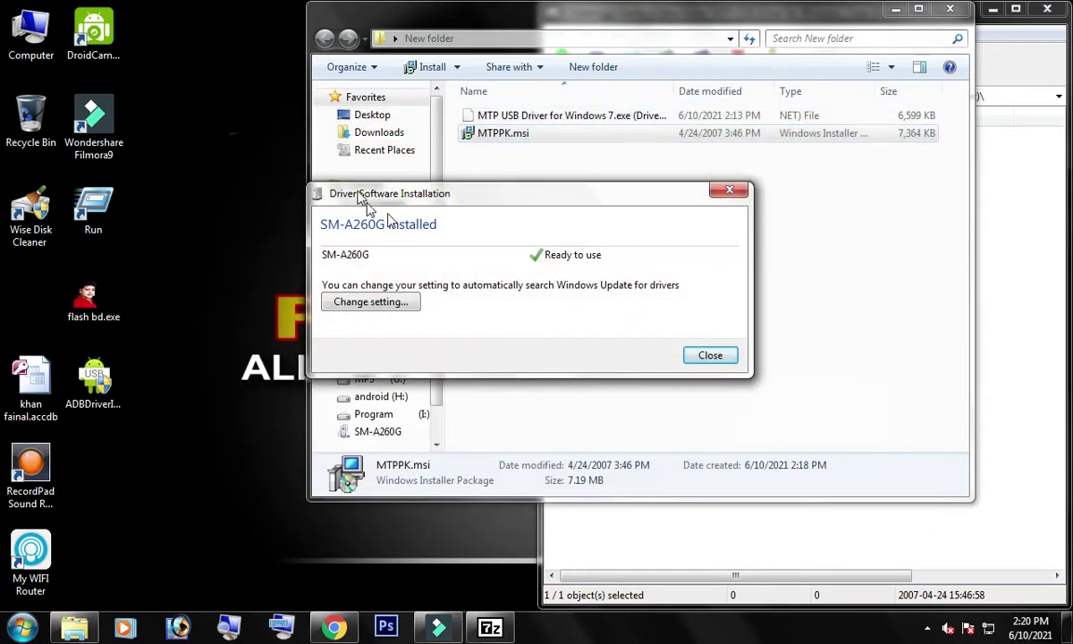
- Close the Driver Software Installation window, the phone's AutoPlay prompt and the 7-Zip archive window
left_click(712, 353)
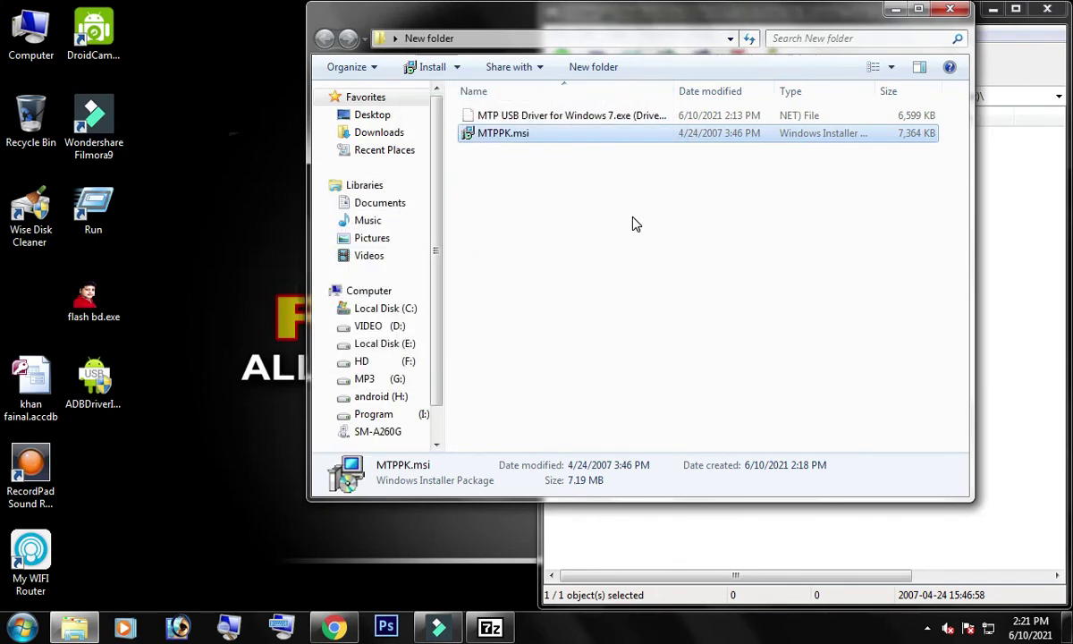
key("Return")
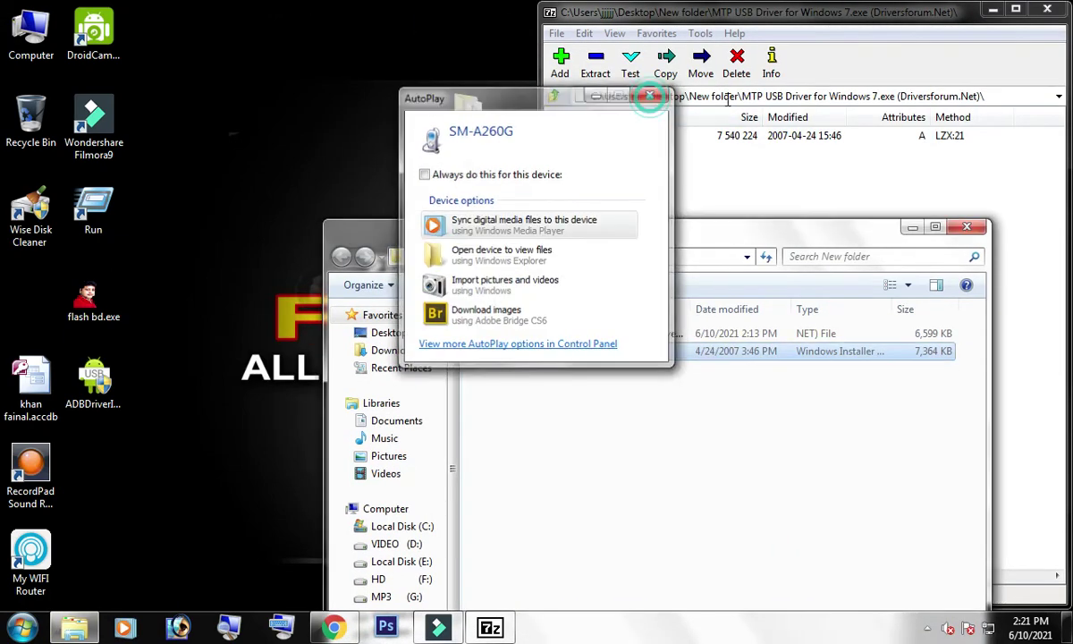
left_click(649, 94)
left_click(1047, 10)
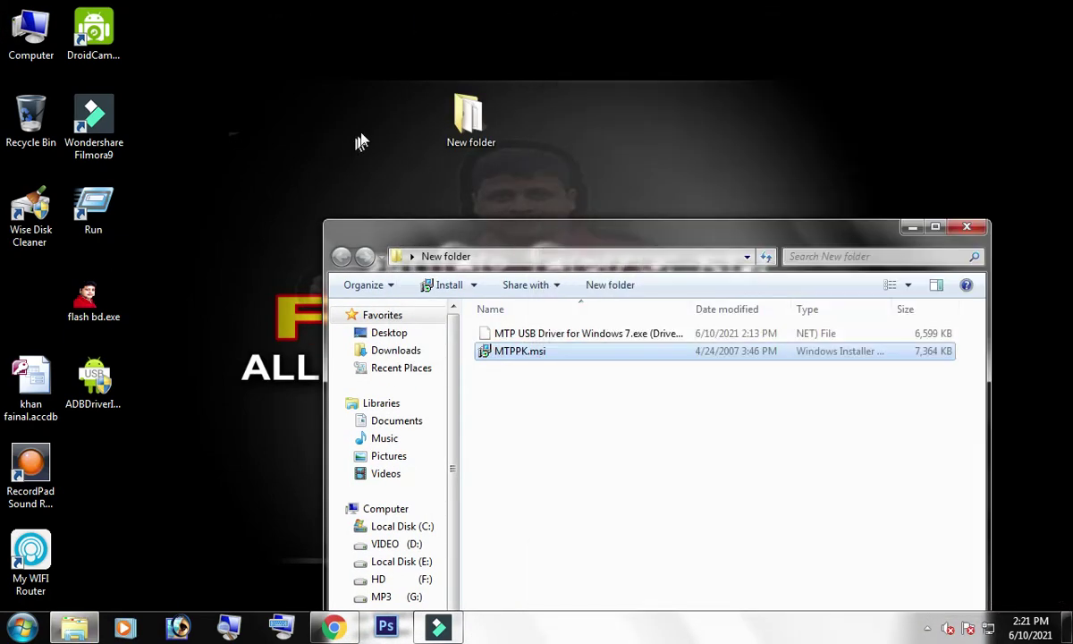
left_click(471, 120)
left_click(498, 237)
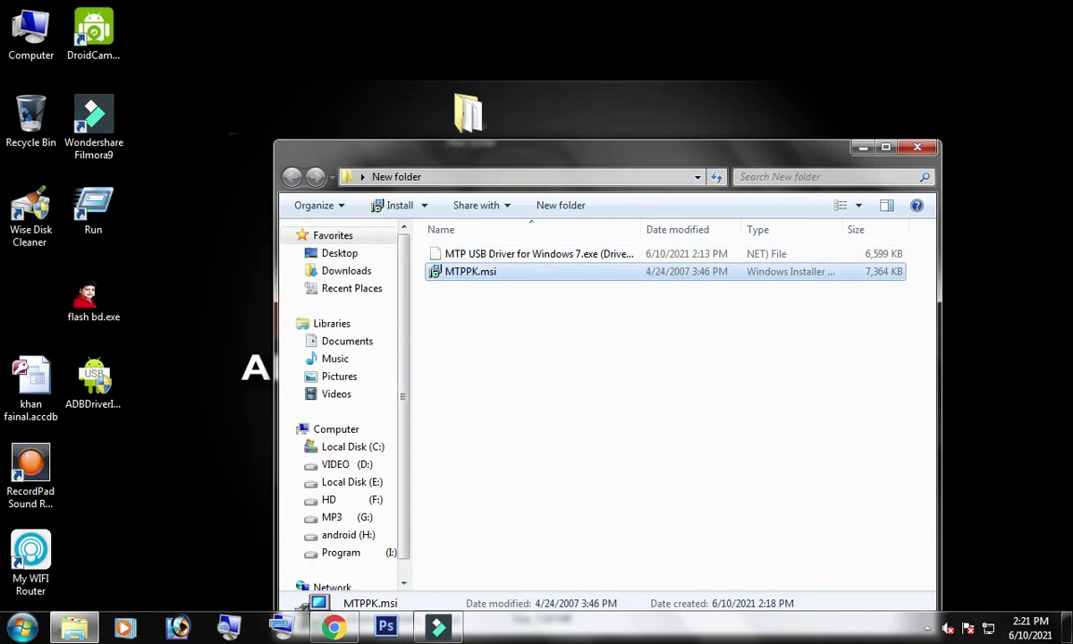
left_click(621, 634)
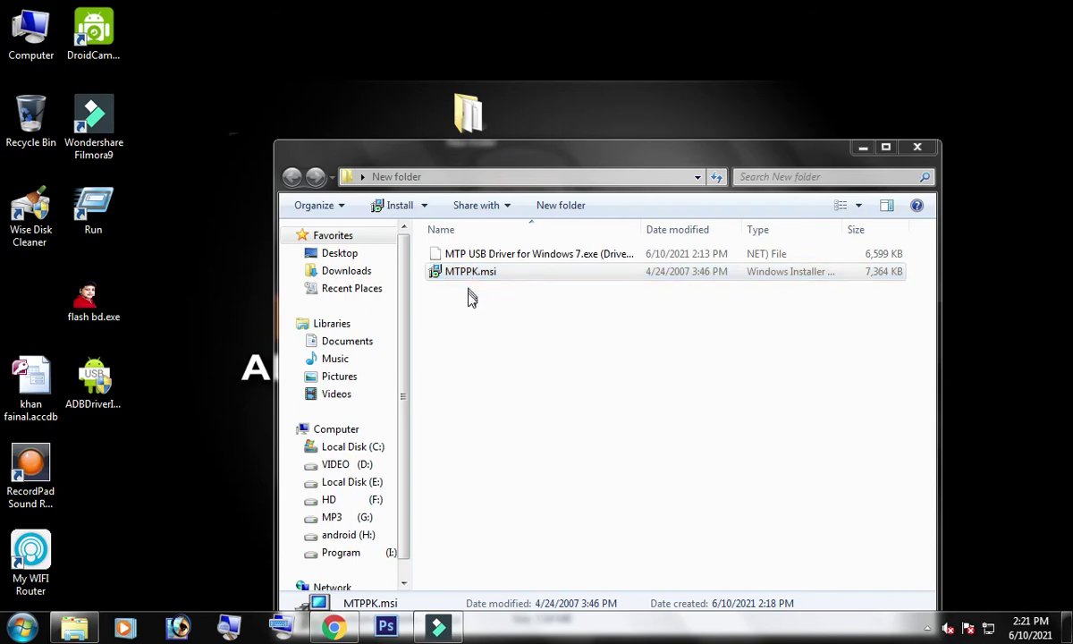
left_click(572, 319)
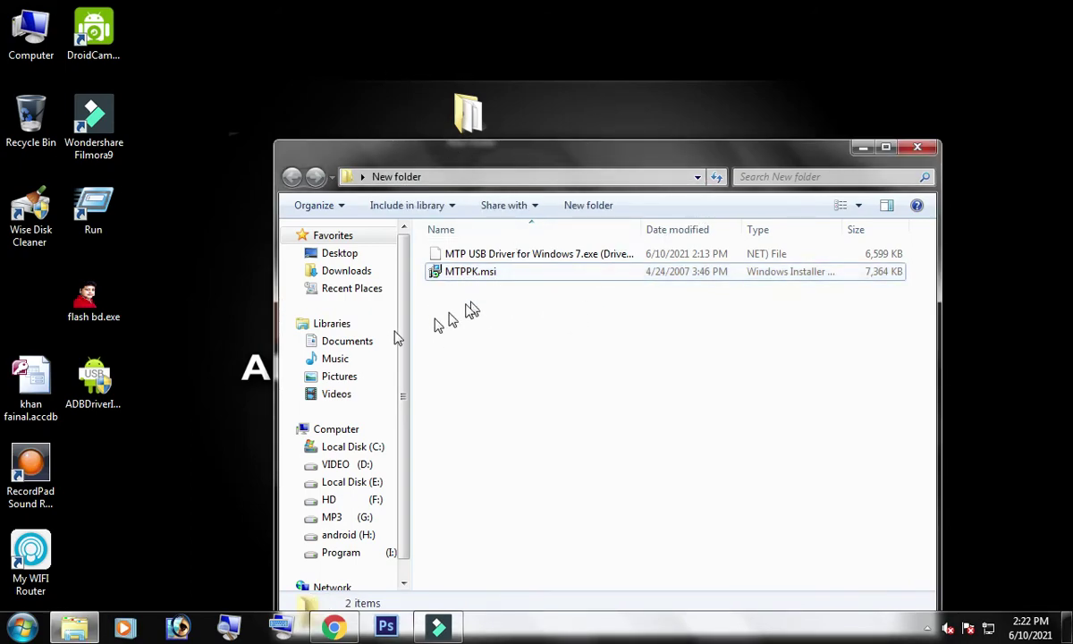
- Open Computer Management for this computer and display Device Manager
right_click(19, 45)
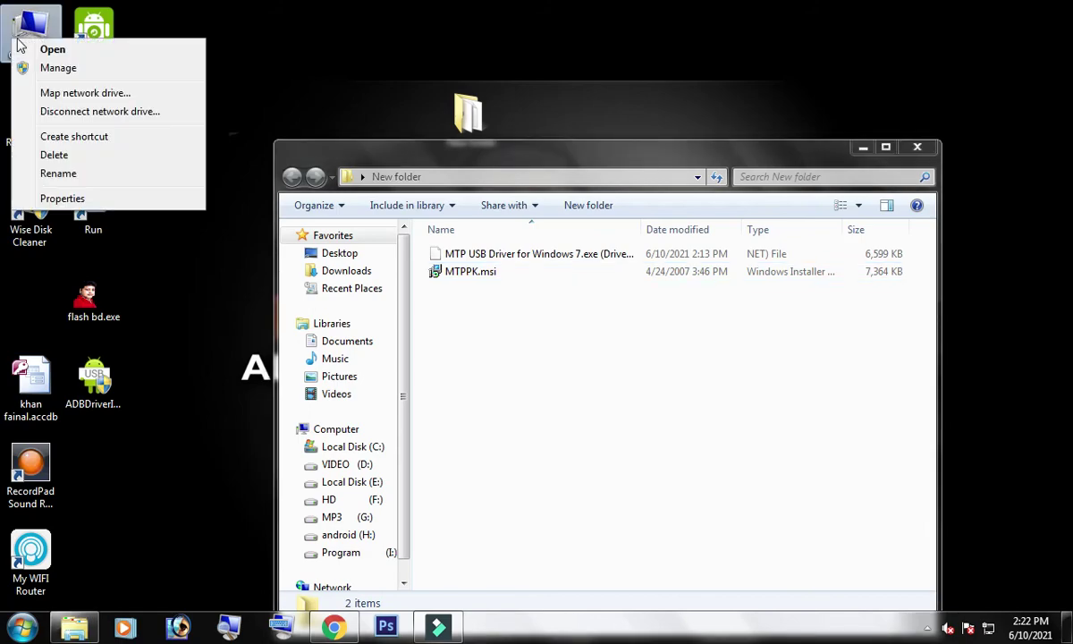
left_click(54, 68)
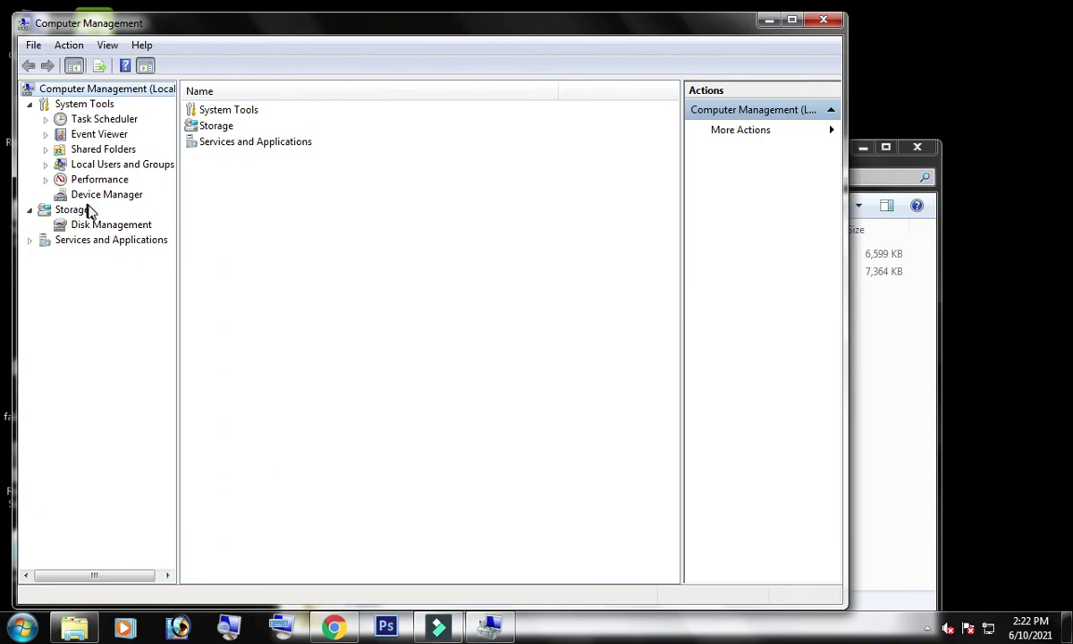
left_click(93, 195)
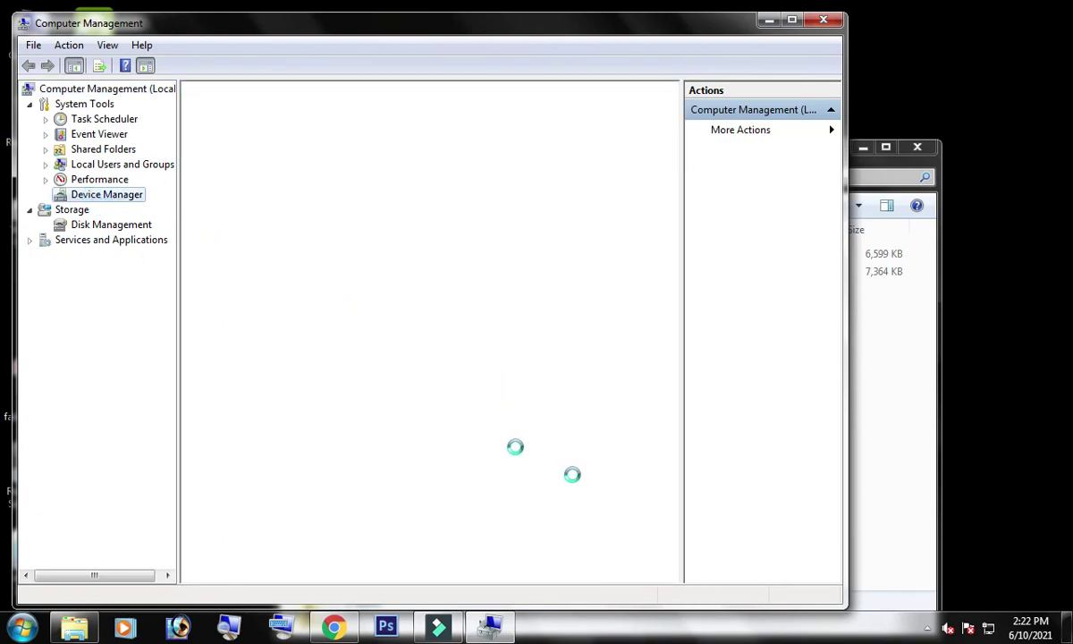